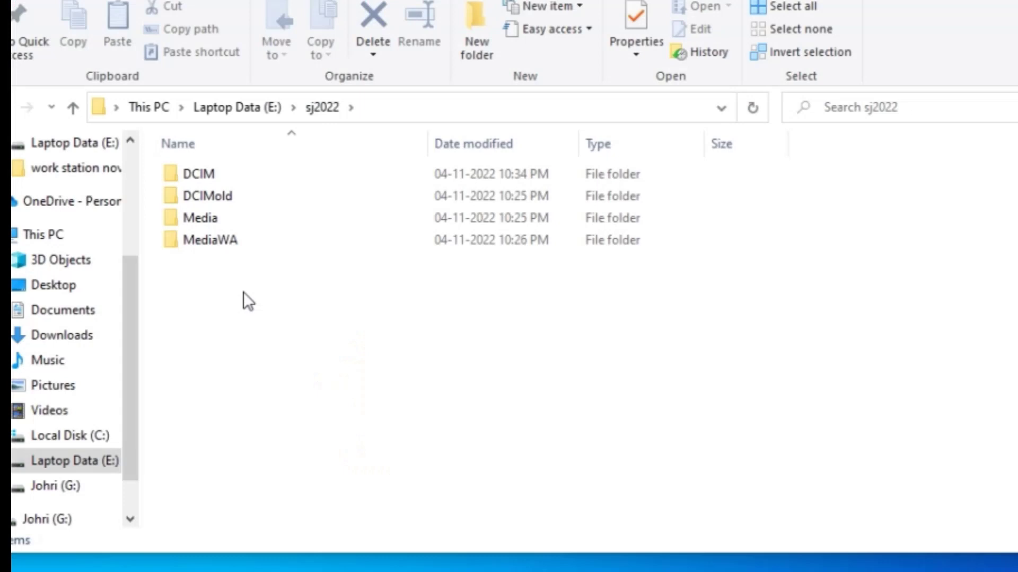
Step: Create a new text document named Lock in the sj2022 folder and select it
right_click(244, 291)
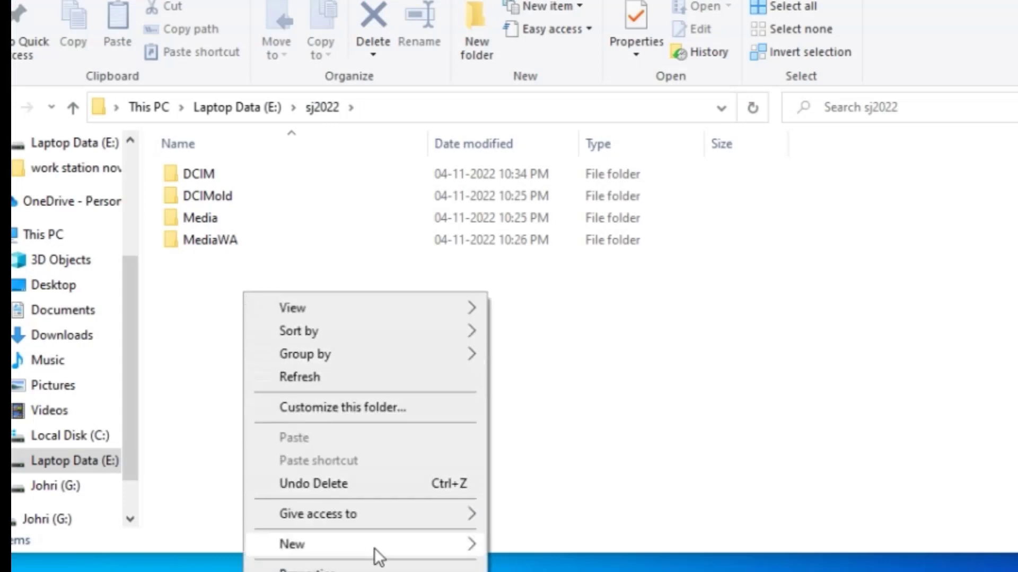
mouse_move(396, 545)
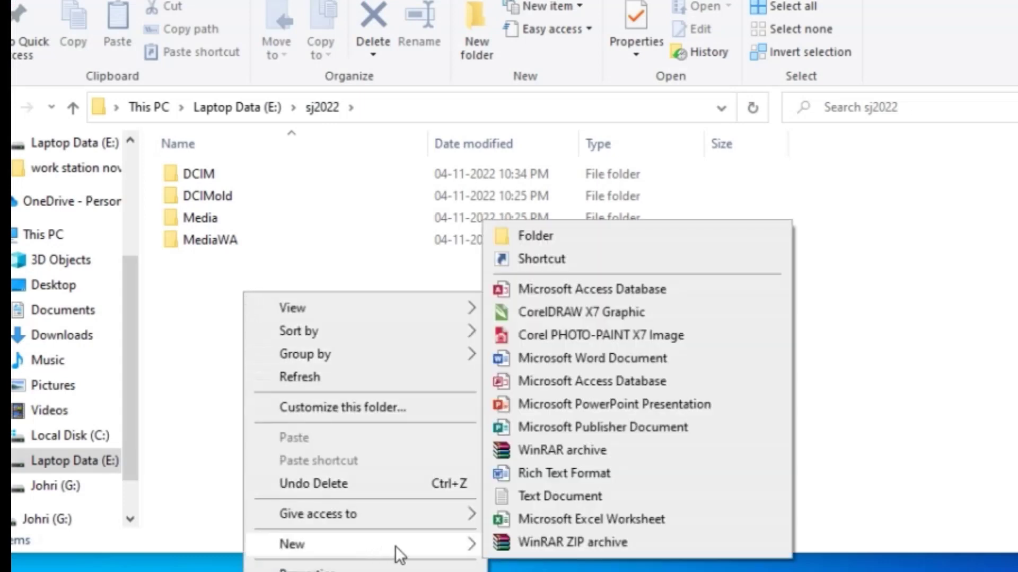
left_click(530, 497)
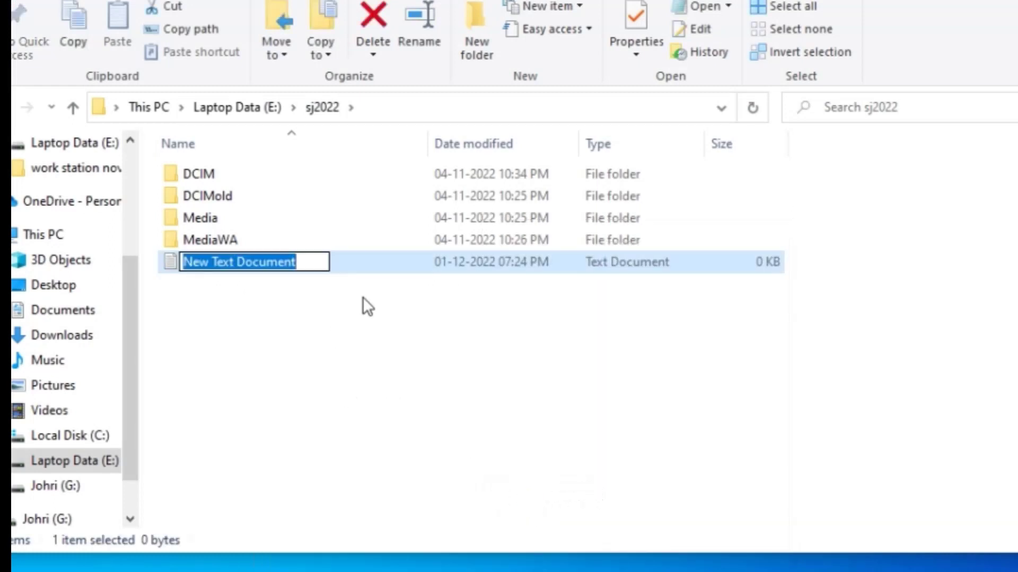
type("Lock")
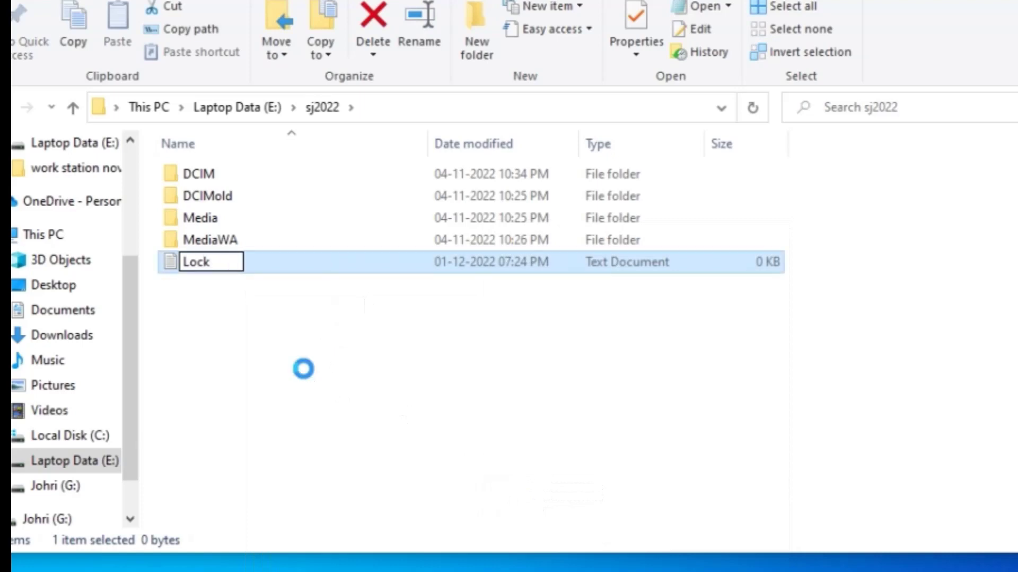
left_click(303, 369)
left_click(230, 262)
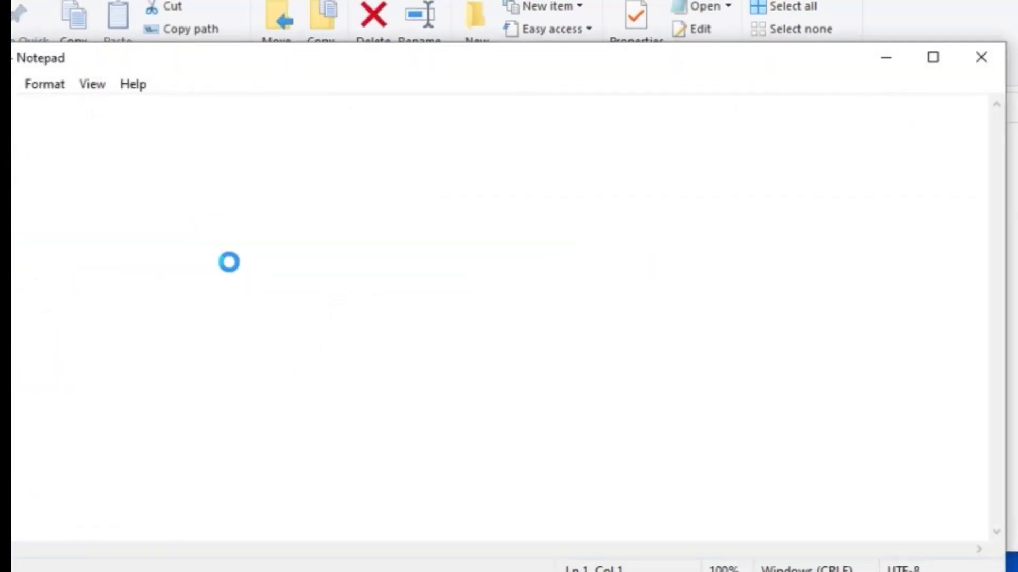
Step: Put the folder-locker script into Lock and select its YOUR-PASSWORD placeholder in the UNLOCK section
scroll(439, 289, "up", 3)
scroll(440, 290, "up", 2)
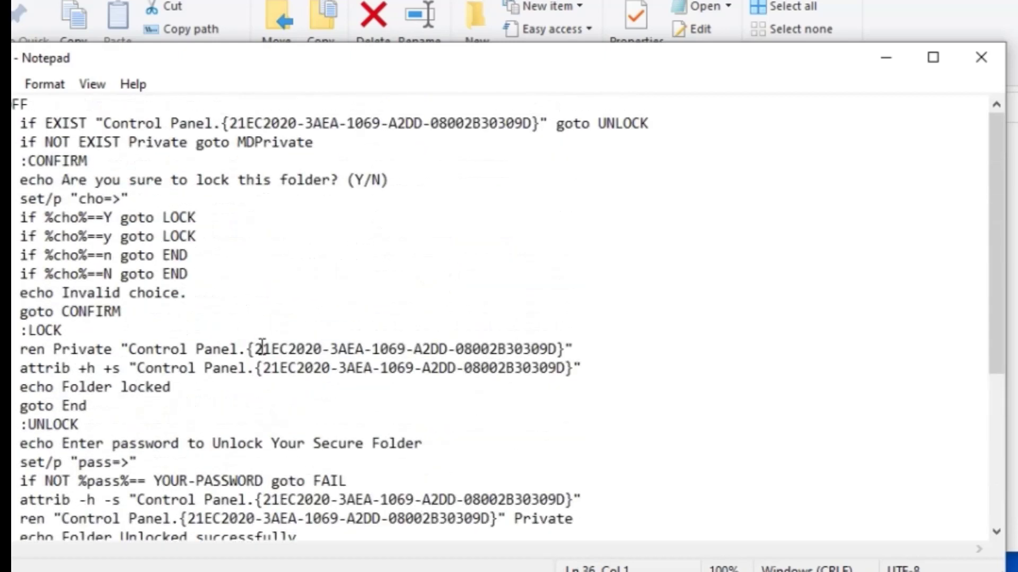
scroll(280, 377, "down", 1)
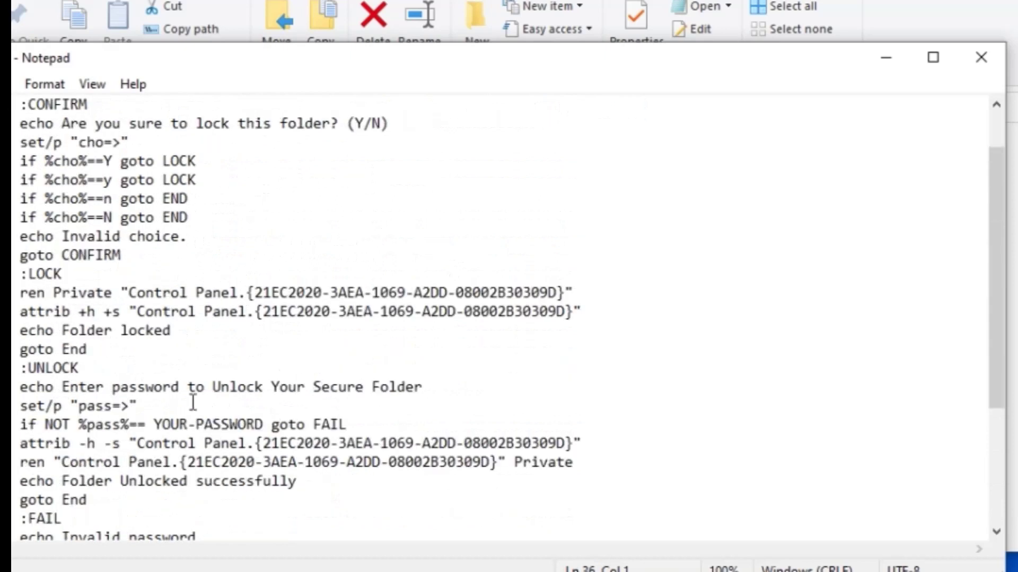
scroll(202, 399, "down", 1)
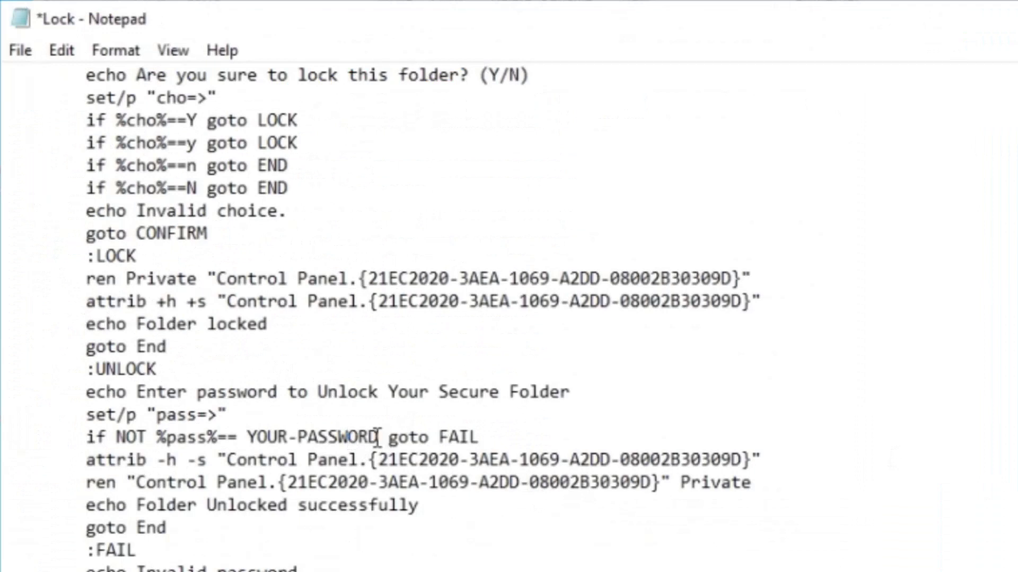
left_click_drag(378, 436, 248, 436)
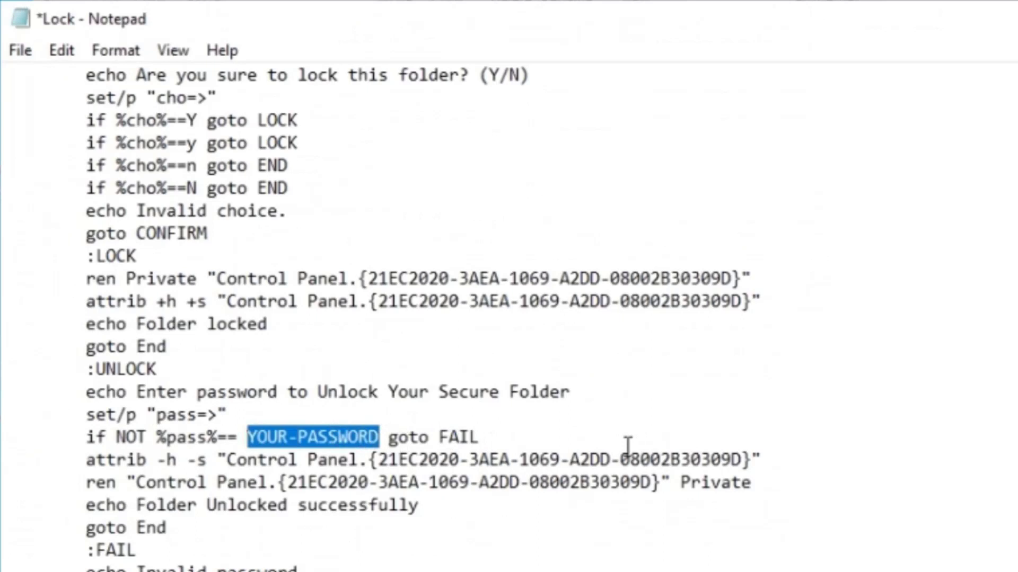
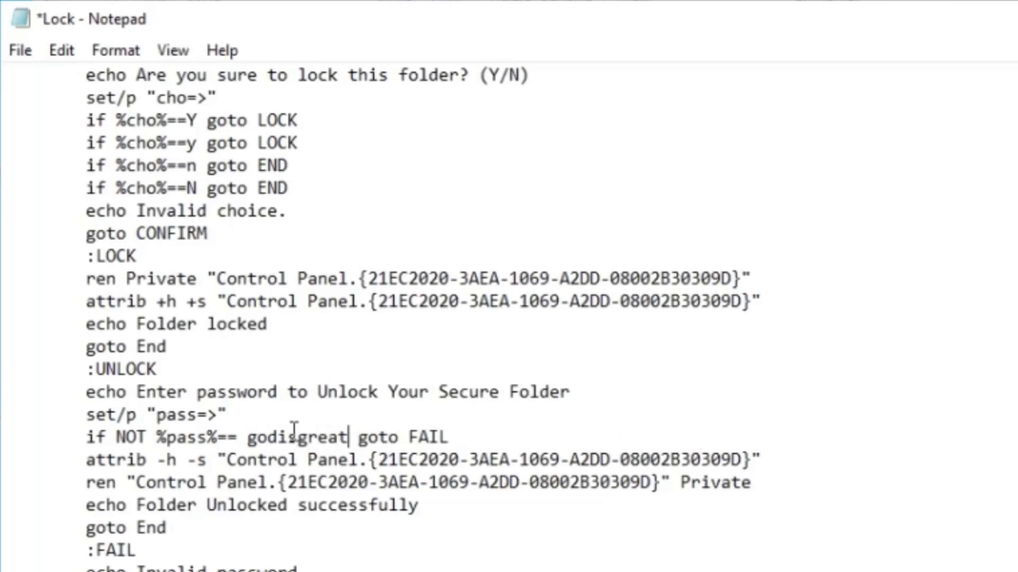
Step: Type the chosen password over YOUR-PASSWORD on the if NOT %pass% line
left_click_drag(246, 438, 350, 437)
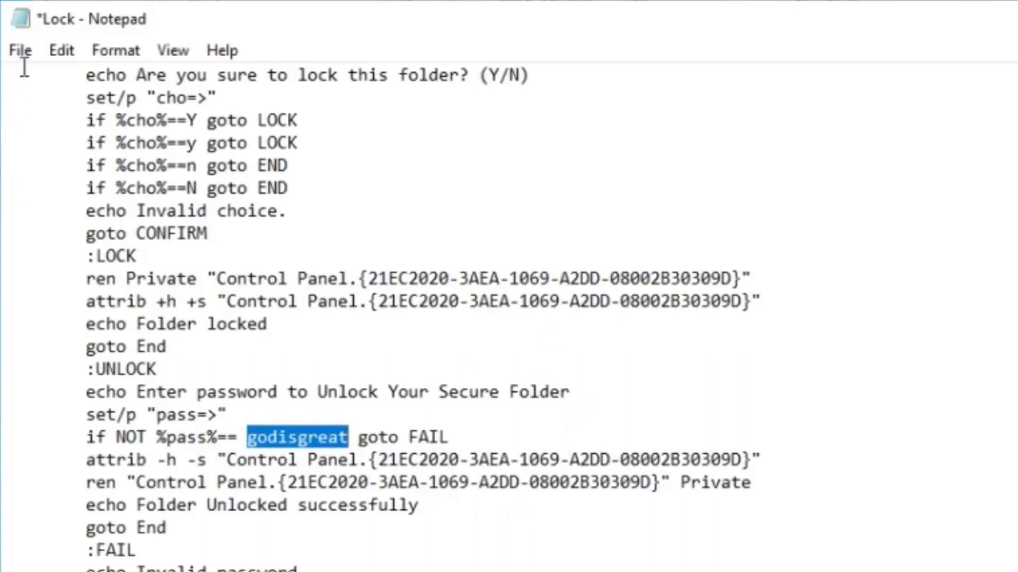
Step: Save the script with Save As under the file name Lock.bat in sj2022
left_click(16, 52)
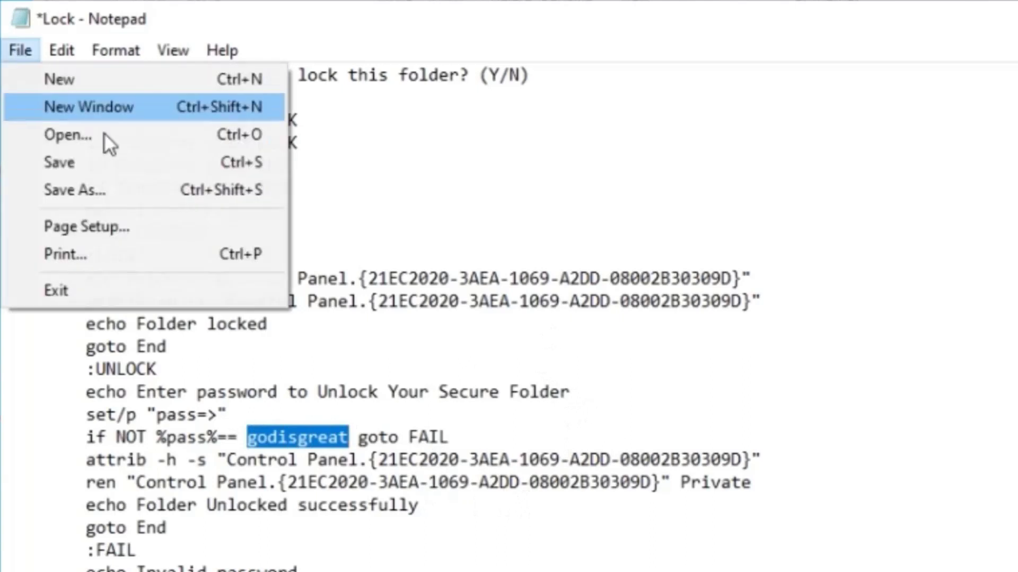
left_click(104, 190)
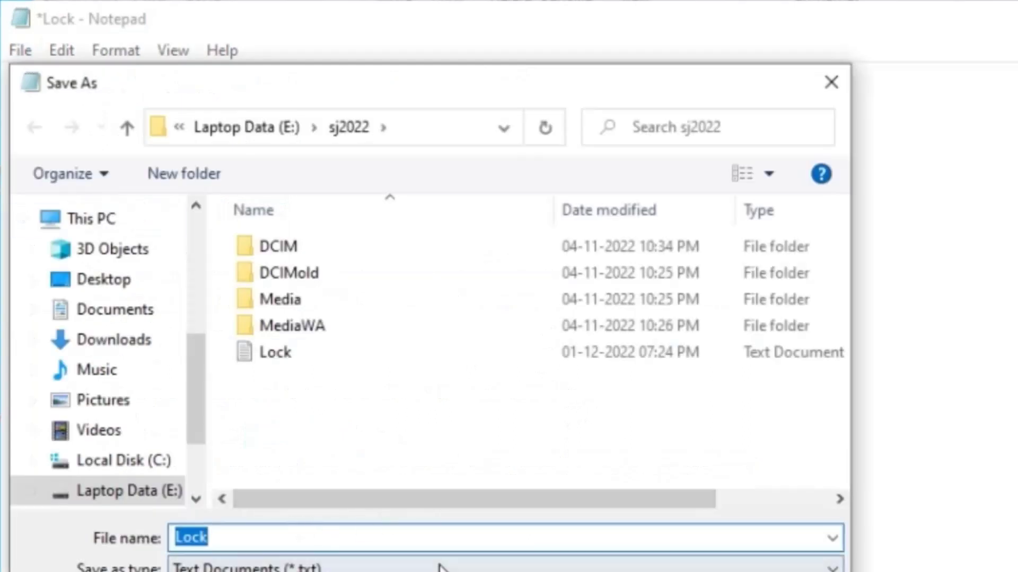
left_click(484, 569)
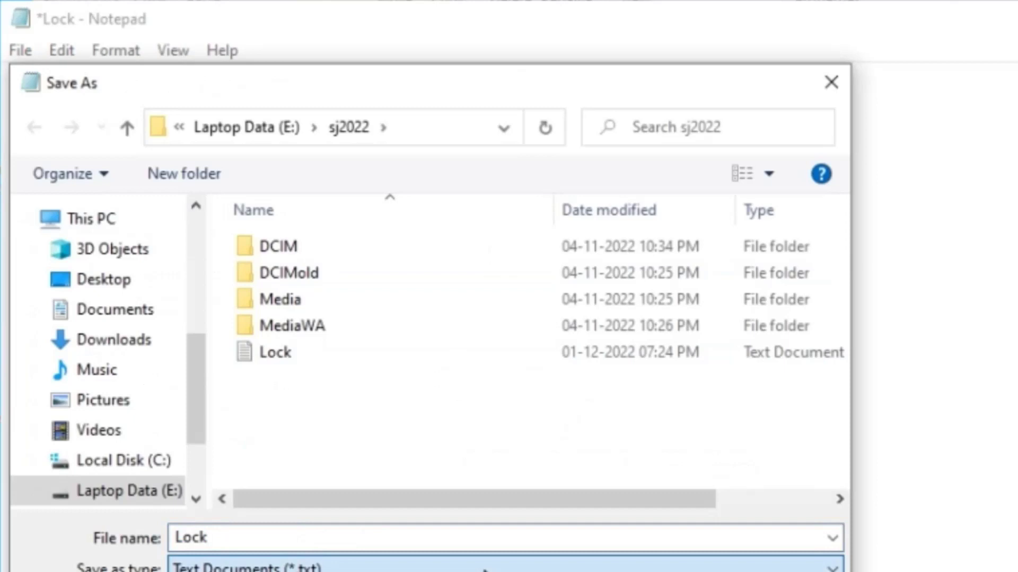
left_click(289, 533)
left_click(305, 531)
type(".bat")
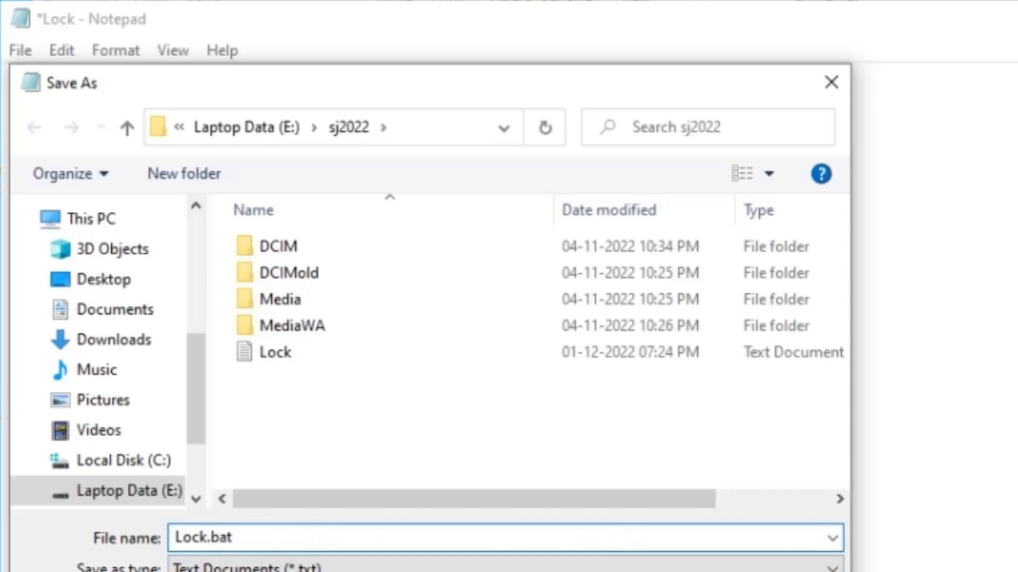
key("Return")
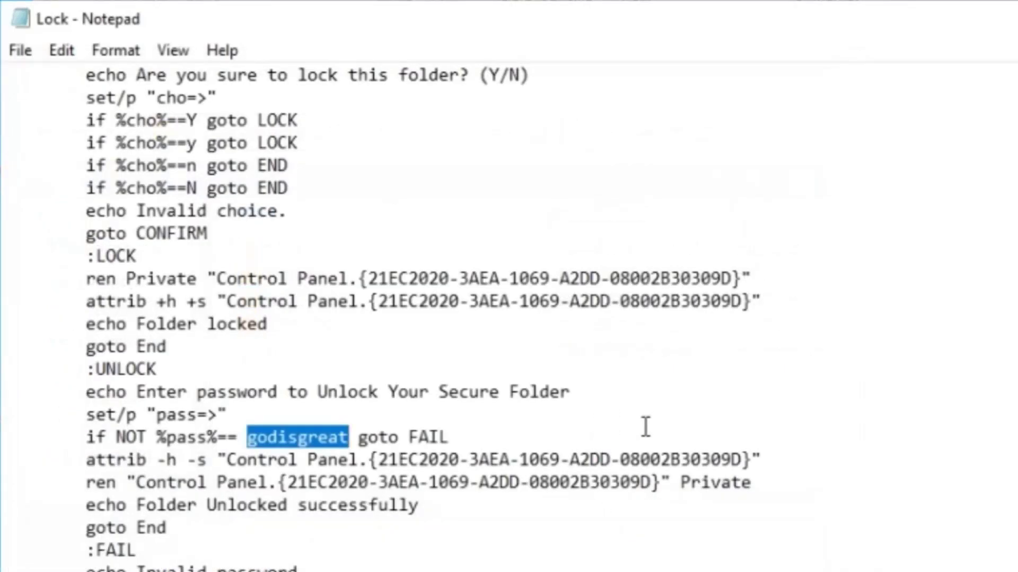
Step: Delete the empty Lock text document from sj2022
left_click(904, 211)
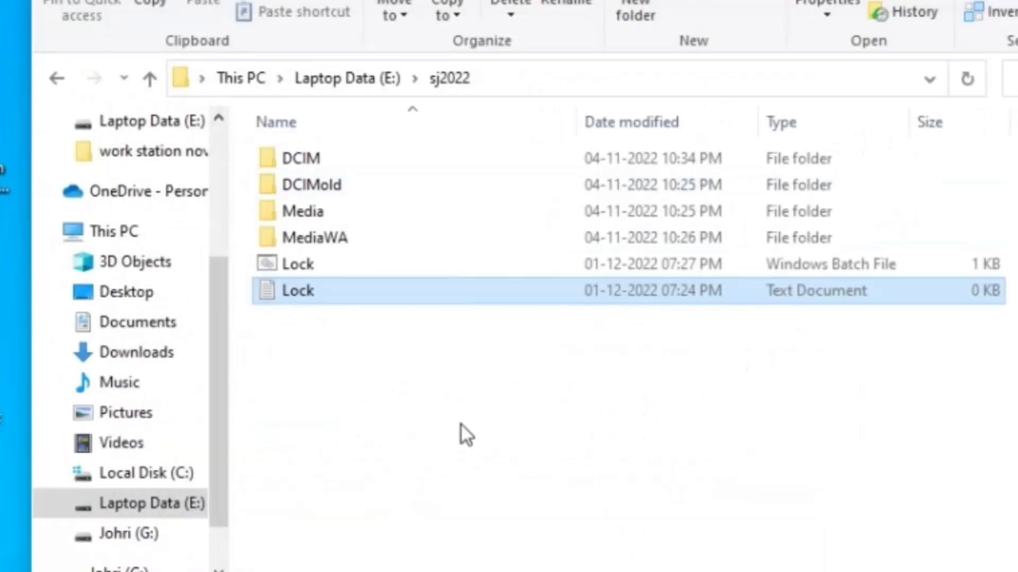
left_click(398, 376)
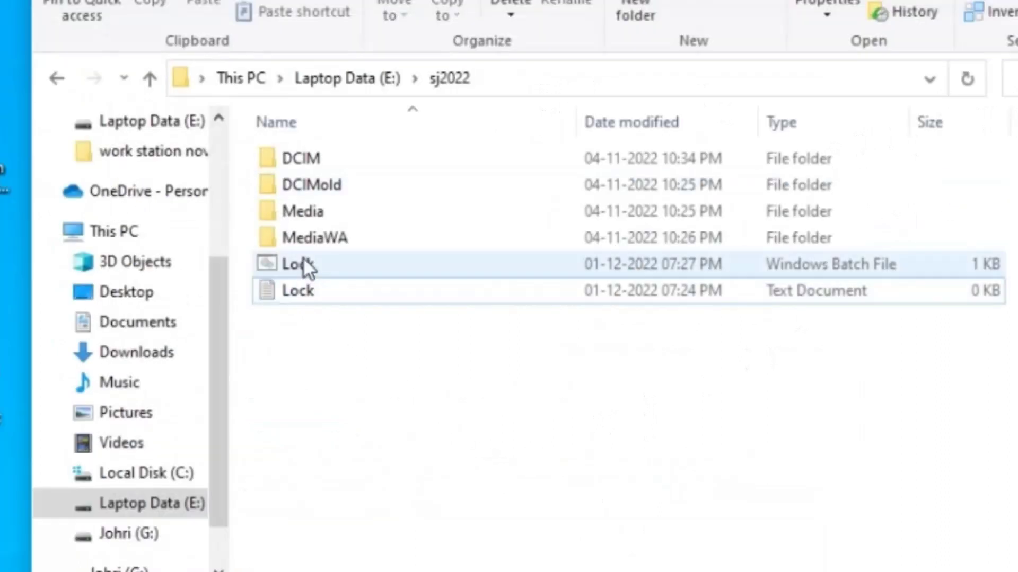
left_click(290, 298)
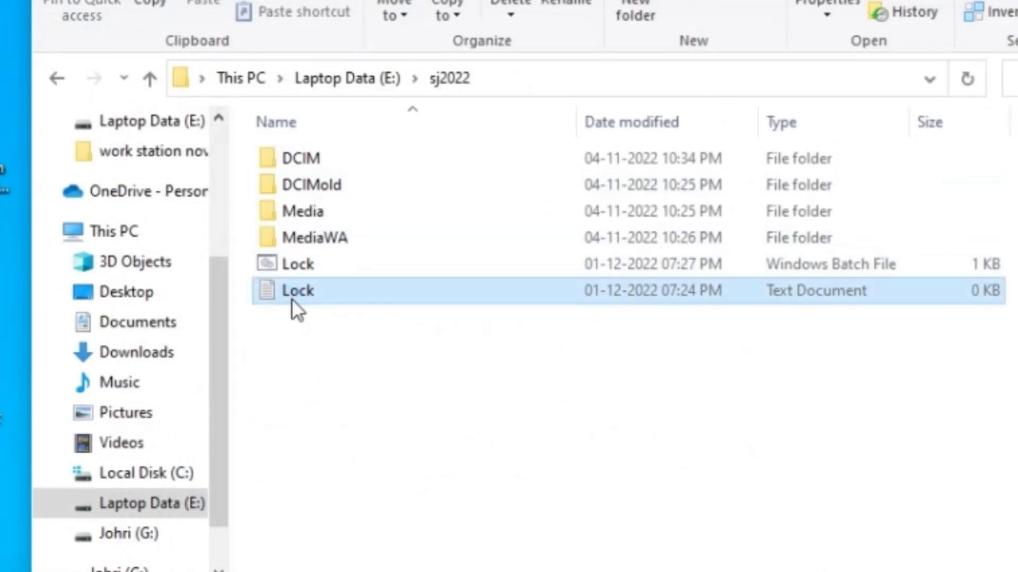
key("Delete")
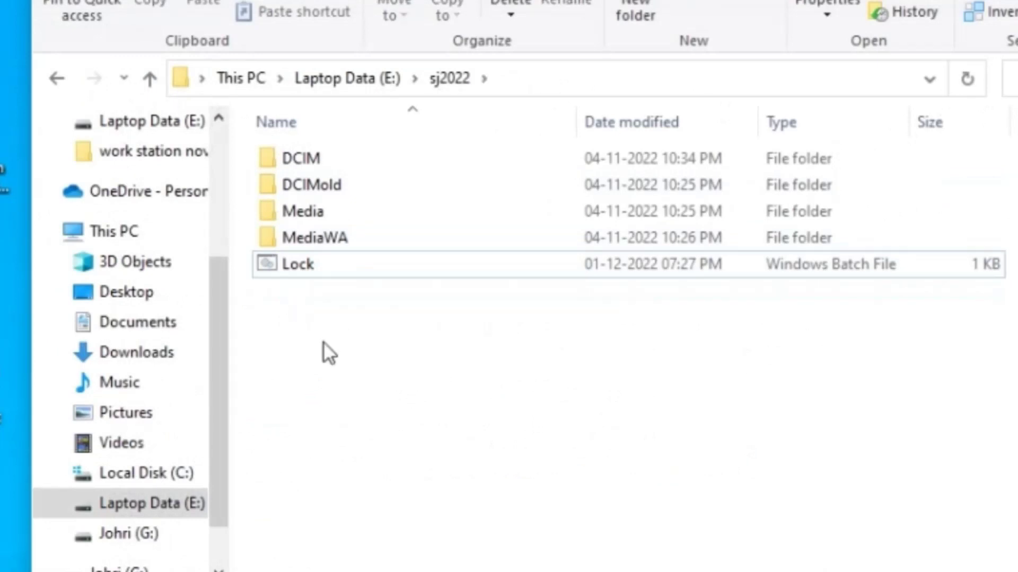
Step: Run Lock.bat to create the Private folder, then close its window
left_click(322, 266)
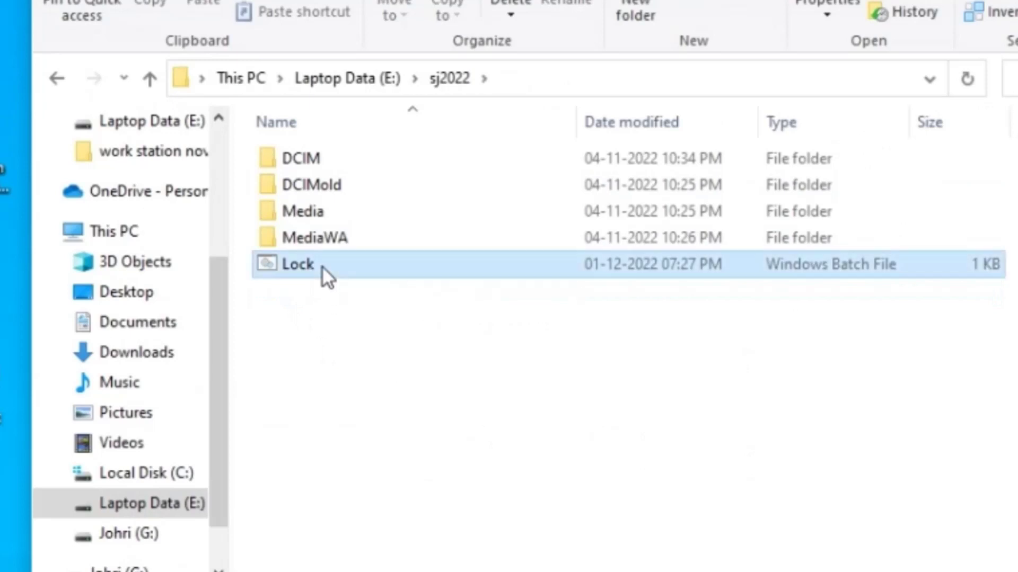
double_click(322, 266)
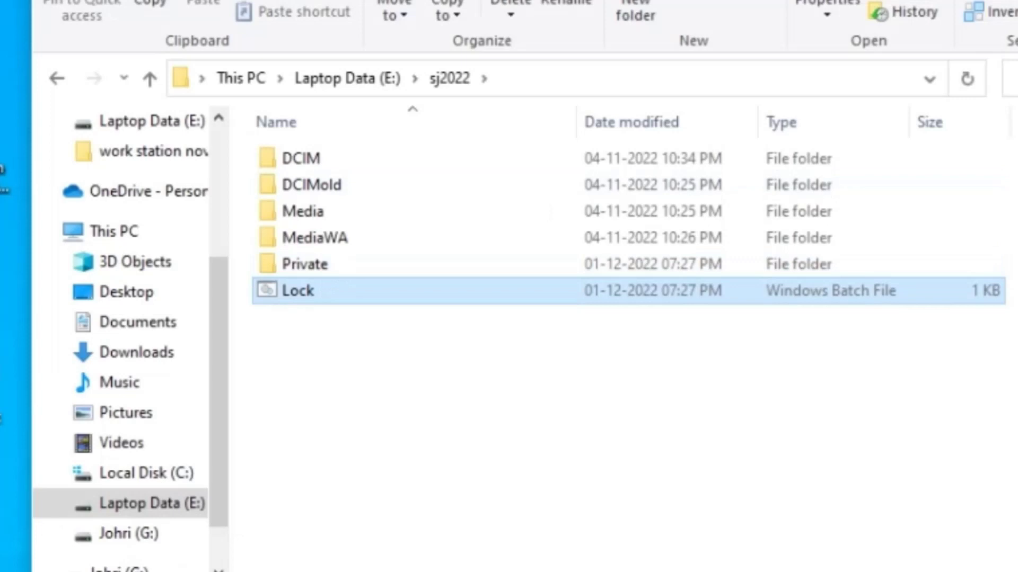
key("alt+F4")
Step: Run Lock.bat again and answer the 'Are you sure to lock this folder?' prompt
left_click(351, 289)
left_click(348, 290)
key("Return")
double_click(405, 290)
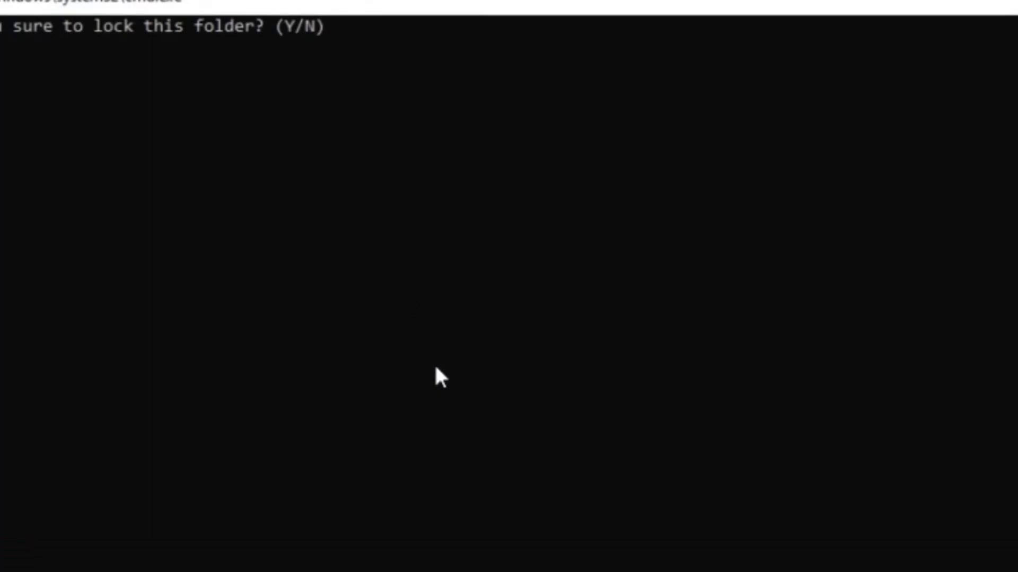
key("n")
key("Return")
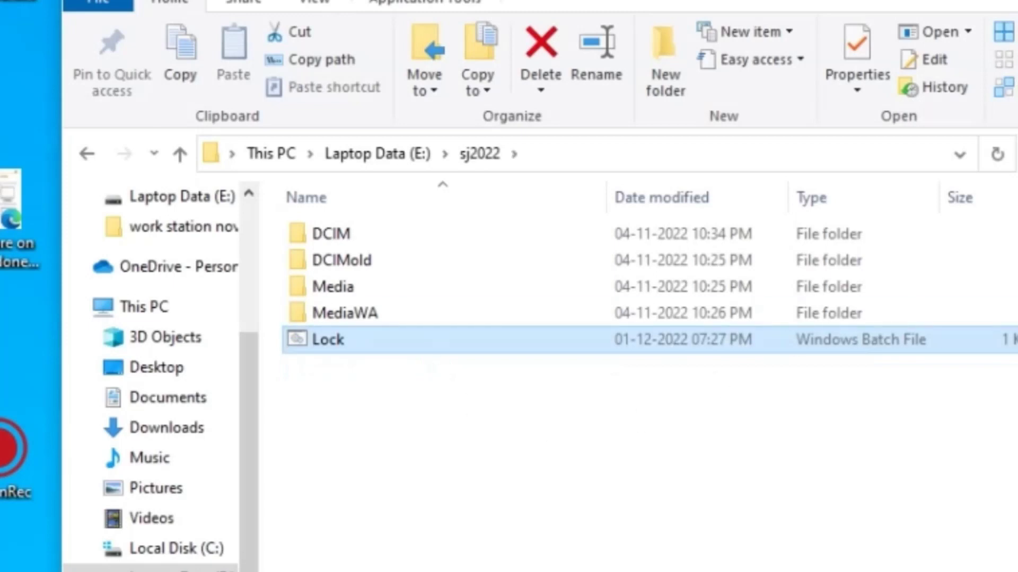
Step: Run Lock.bat and enter the unlock password to bring back the Private folder
left_click(552, 438)
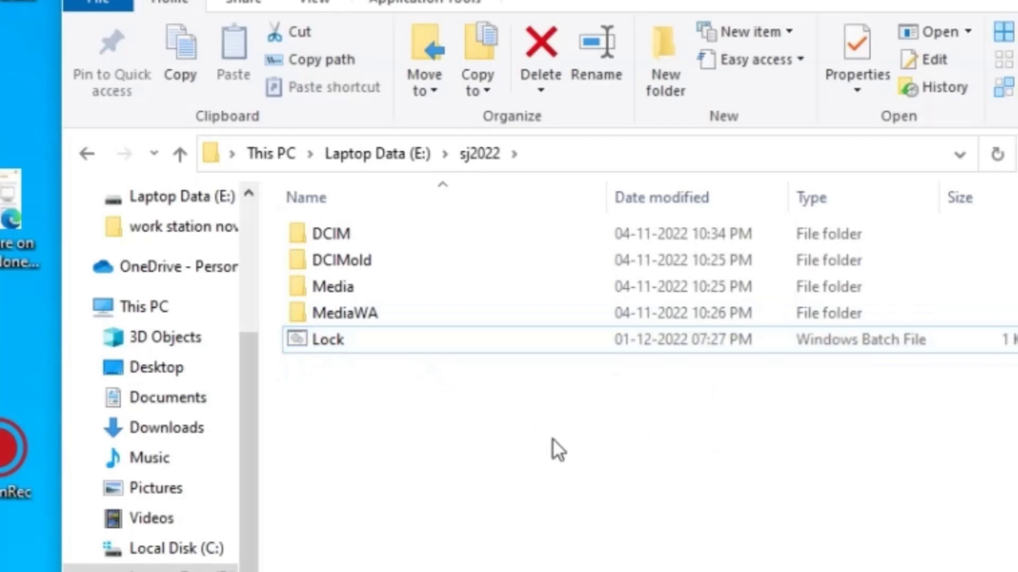
left_click(368, 338)
double_click(368, 339)
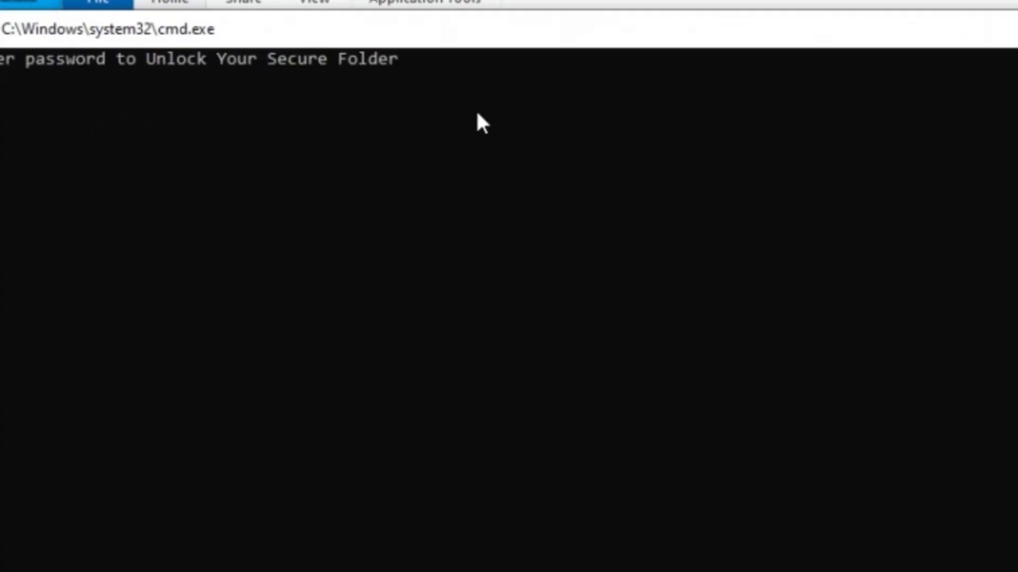
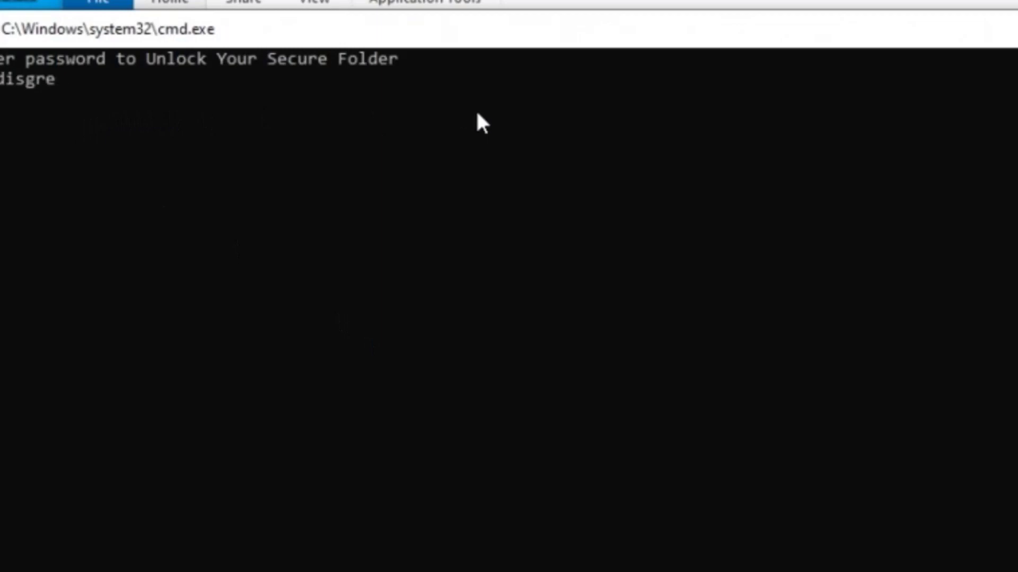
key("Return")
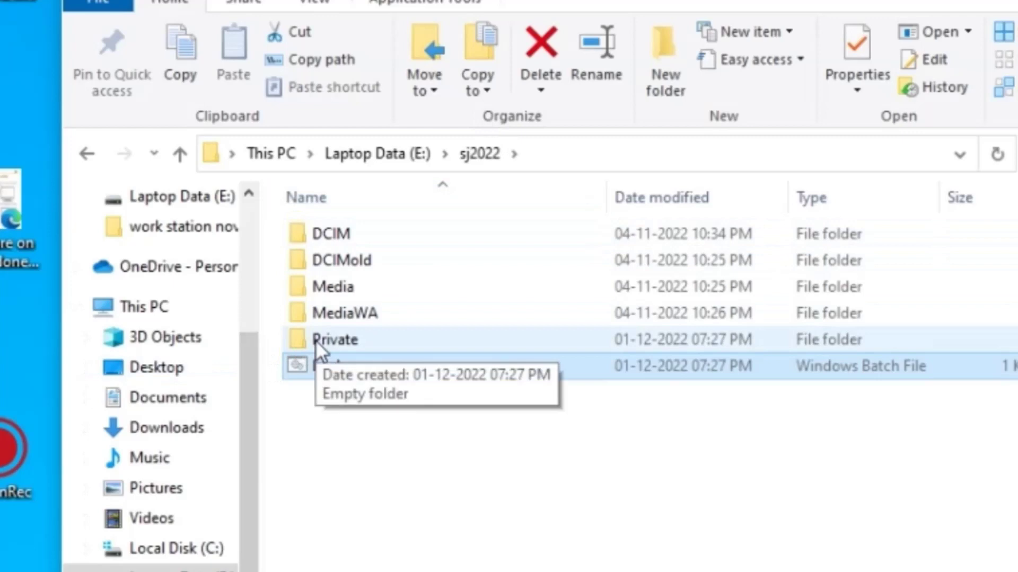
Step: Drag the DCIM, DCIMold, Media and MediaWA folders into Private
left_click(361, 466)
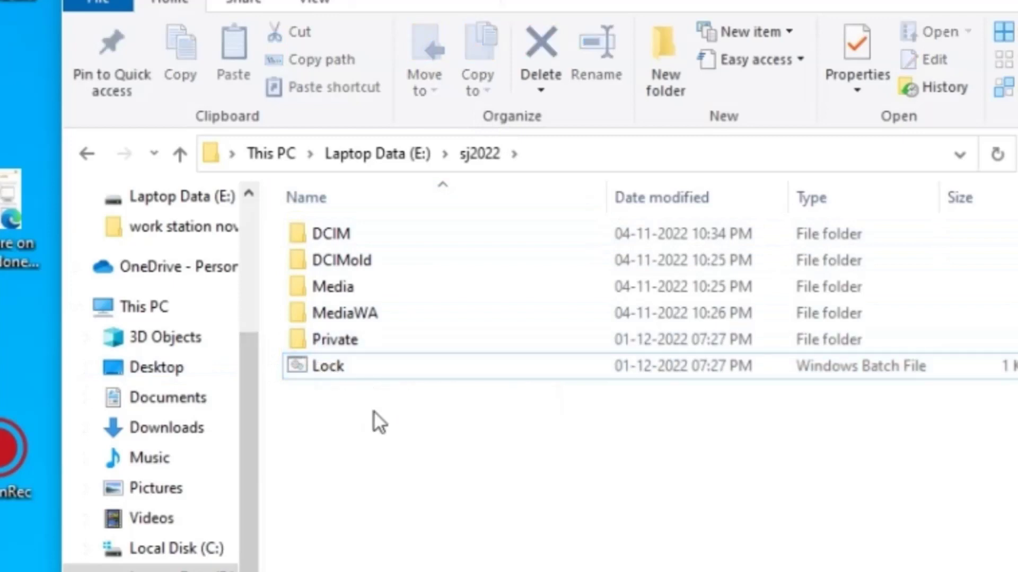
left_click(370, 239)
left_click(365, 315, "shift")
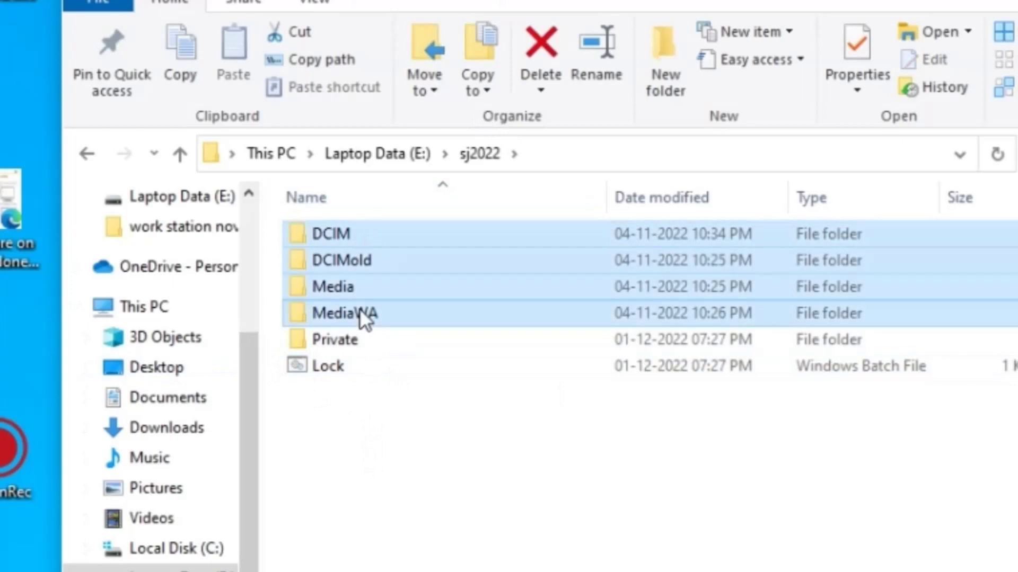
left_click_drag(421, 297, 391, 341)
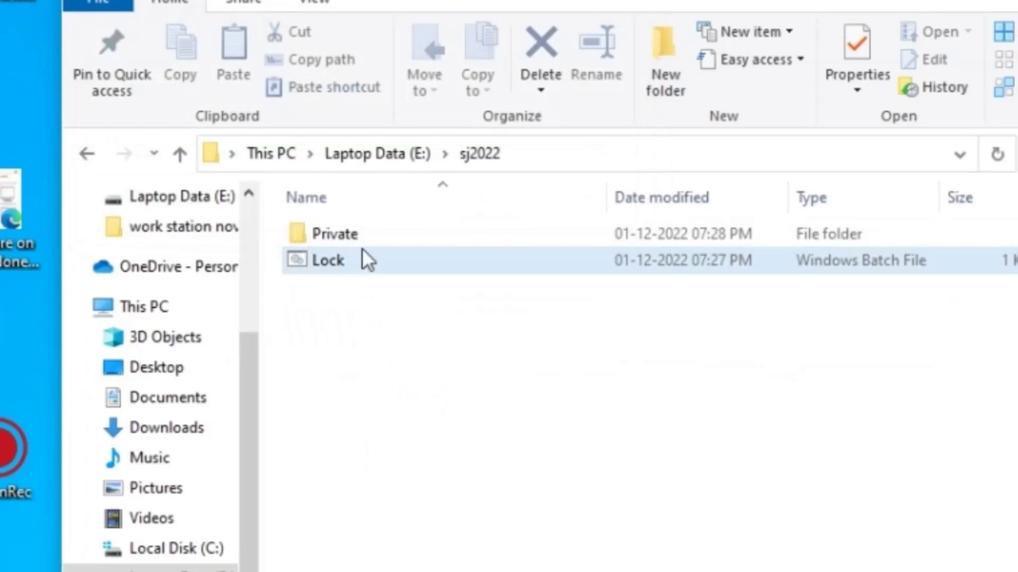
Step: Open Private to check the four moved folders, then go back up to sj2022
double_click(361, 231)
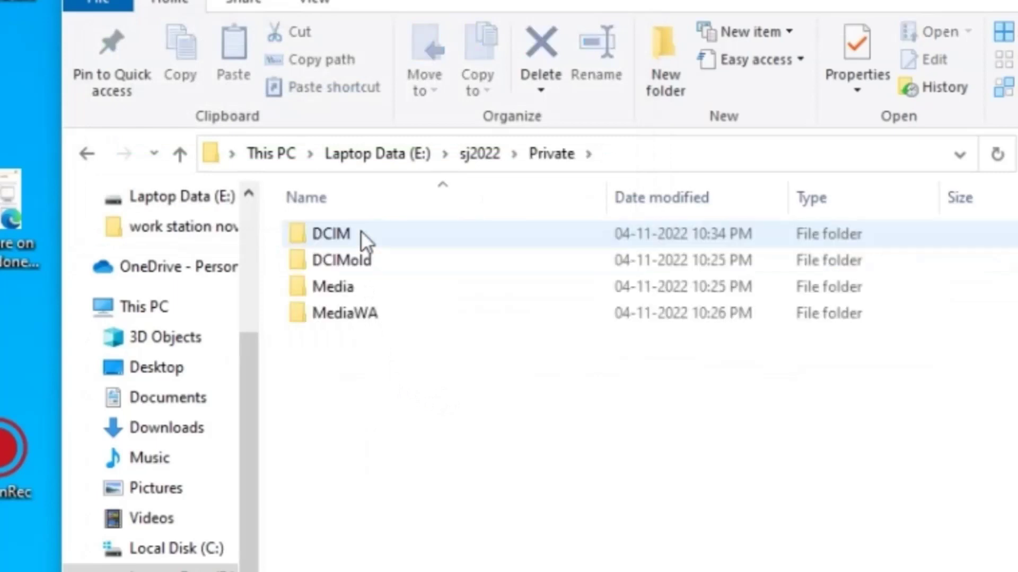
mouse_move(369, 334)
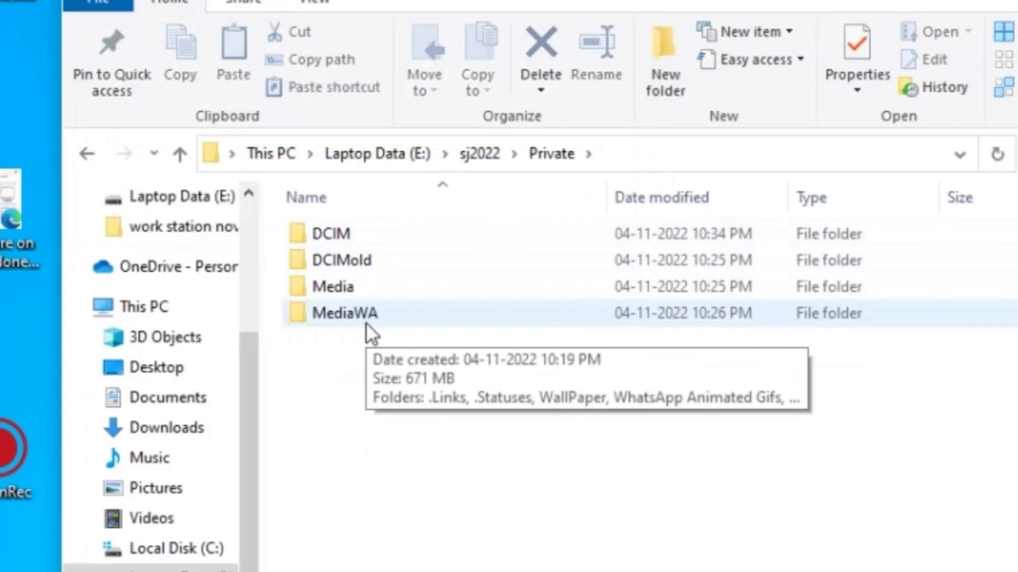
left_click(180, 157)
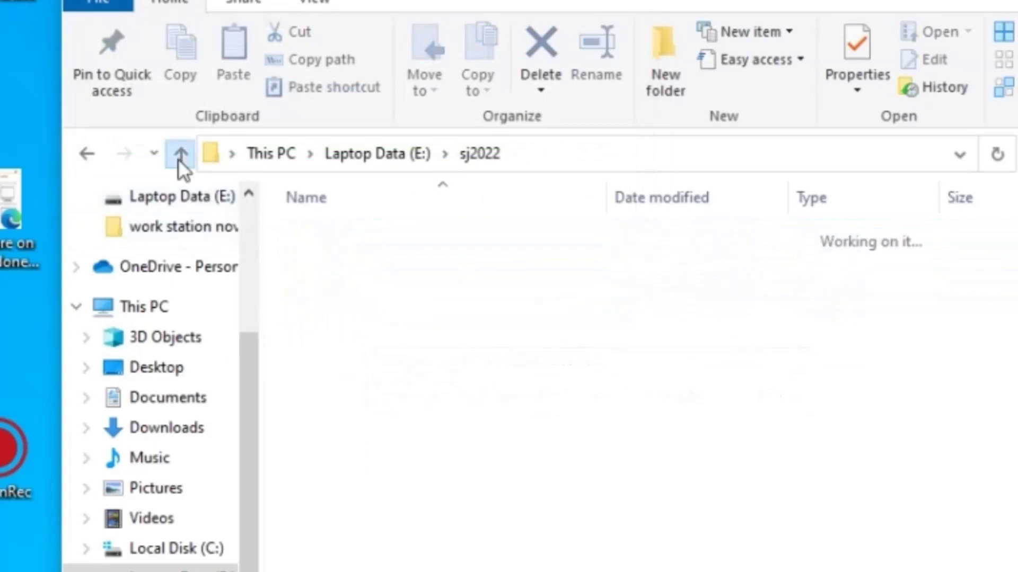
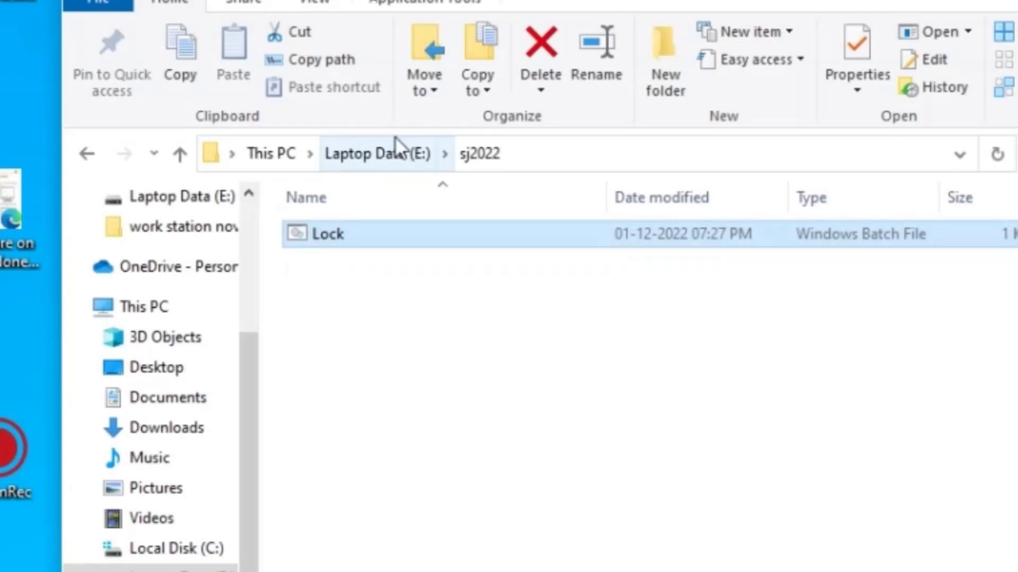
Step: Launch Lock.bat from the sj2022 folder in a Command Prompt window
left_click(451, 375)
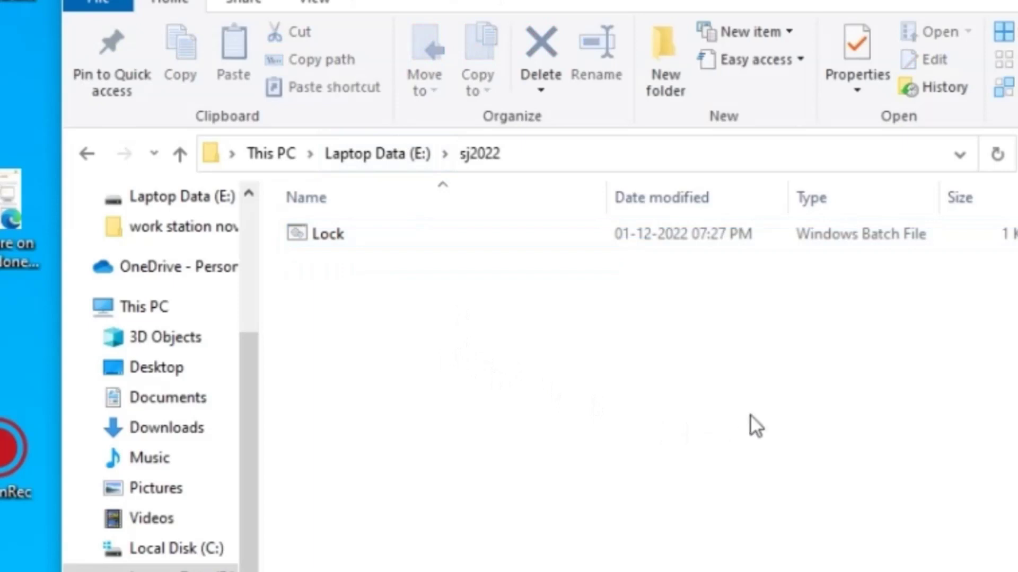
double_click(336, 232)
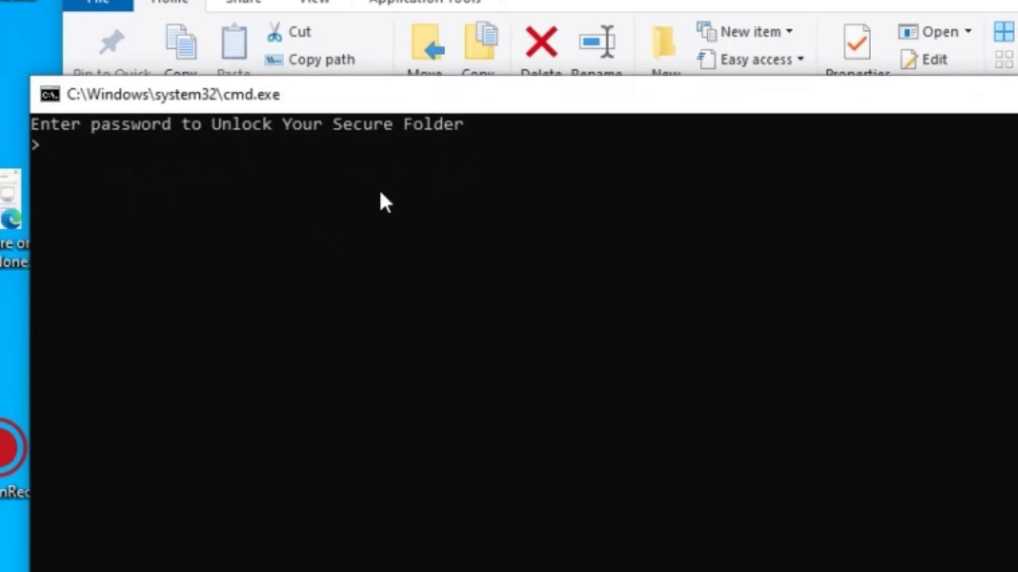
Step: Submit an incorrect password so the prompt closes without revealing the Private folder
key("Return")
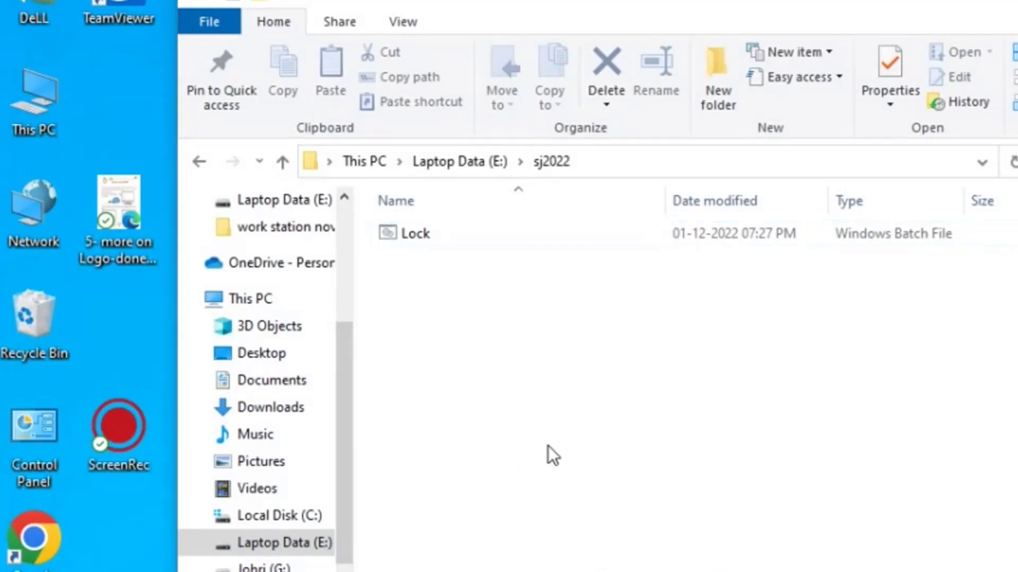
left_click(406, 231)
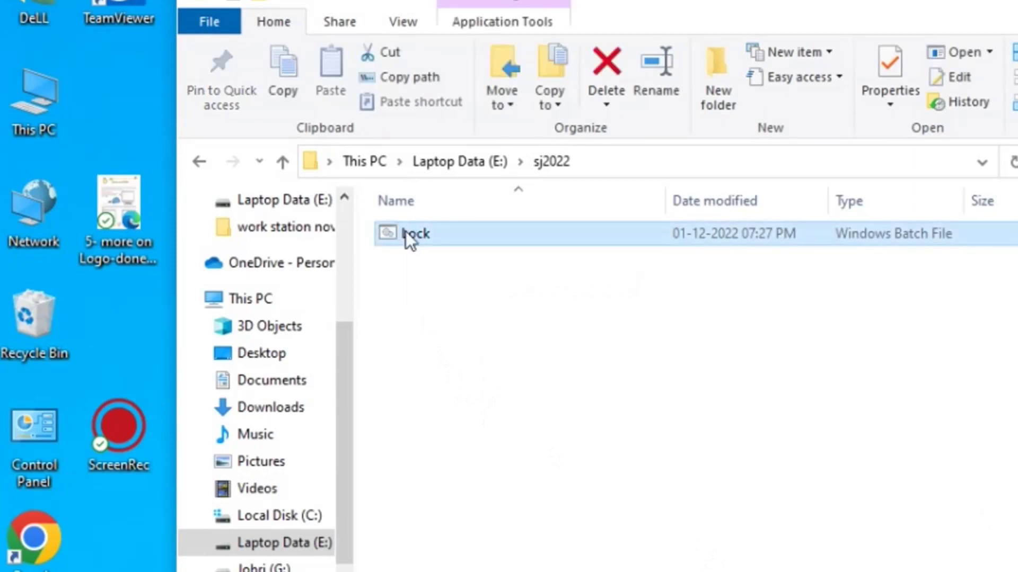
Step: Rerun Lock.bat and enter the correct password to reveal the Private folder
double_click(406, 231)
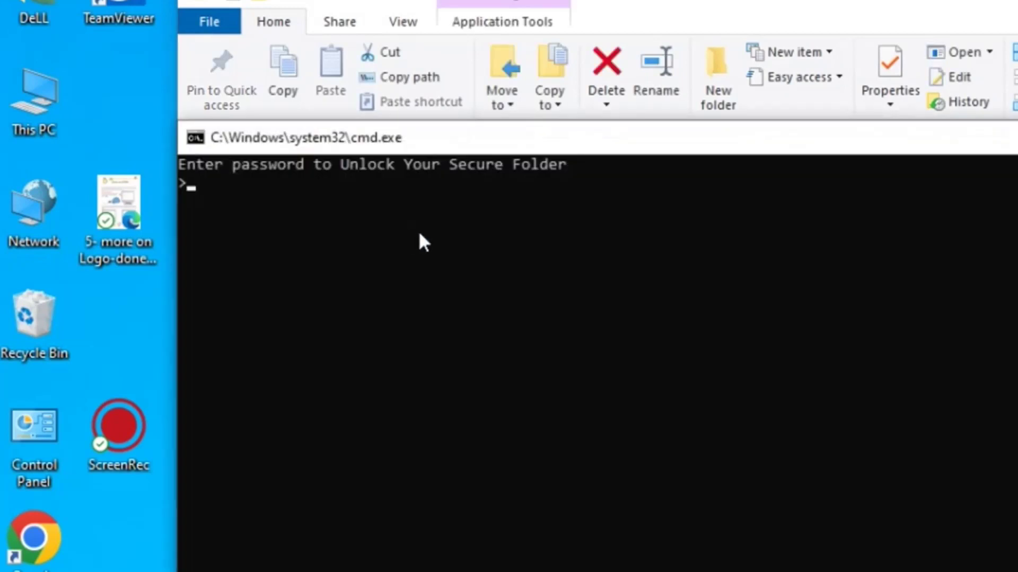
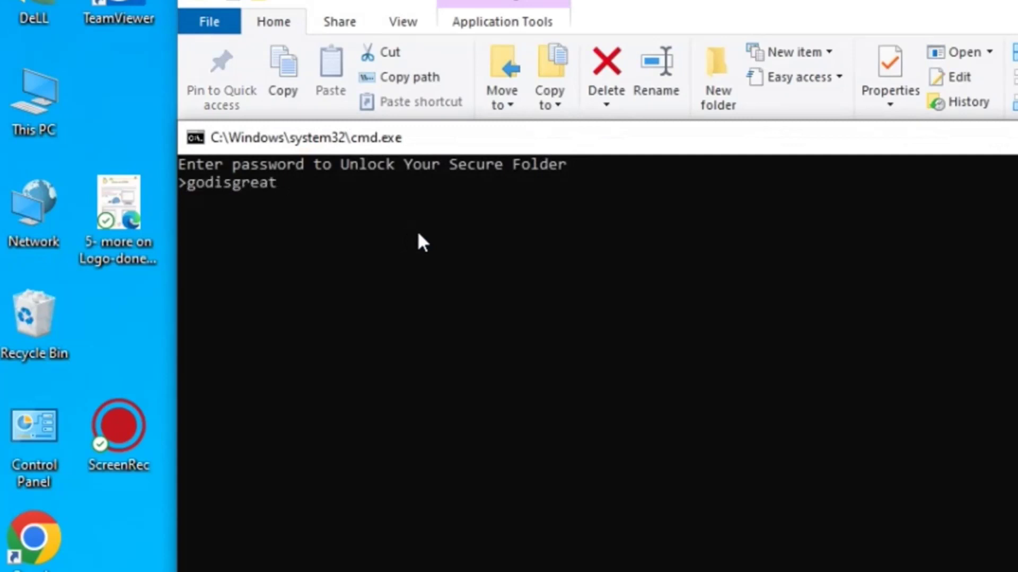
key("Return")
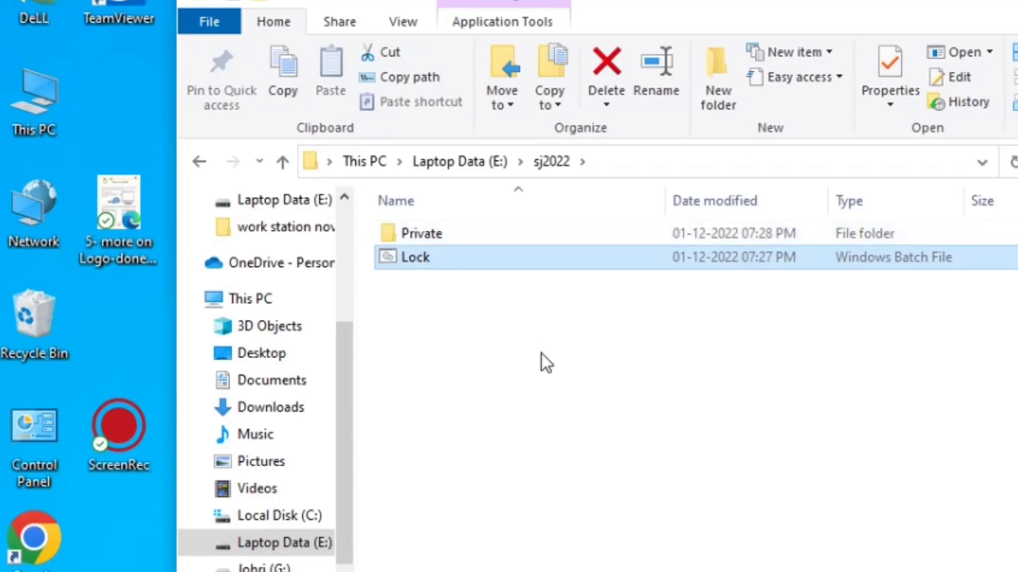
Step: Open Private to view DCIM, DCIMold, Media and MediaWA, then return to sj2022
left_click(541, 355)
left_click(438, 229)
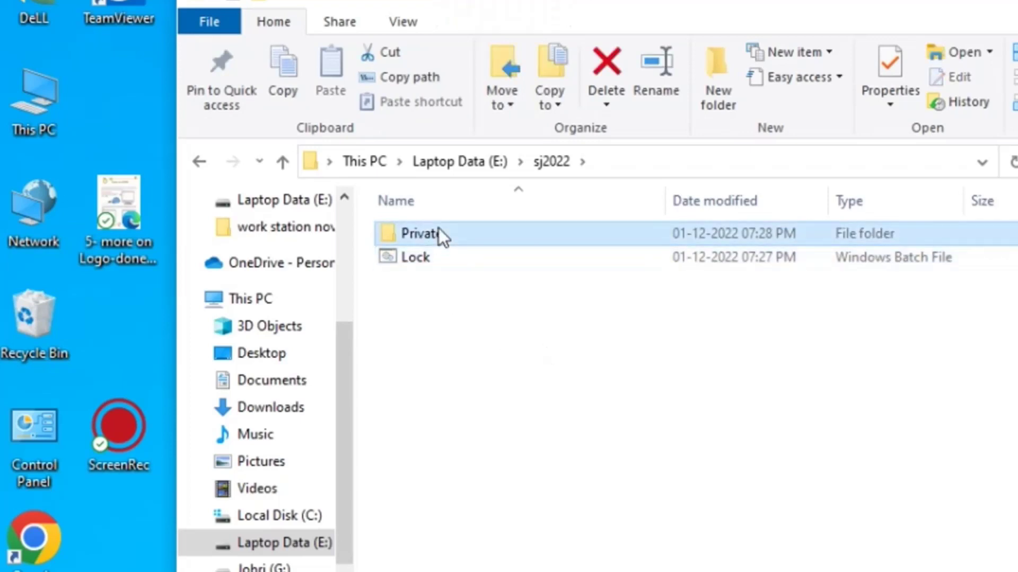
double_click(438, 232)
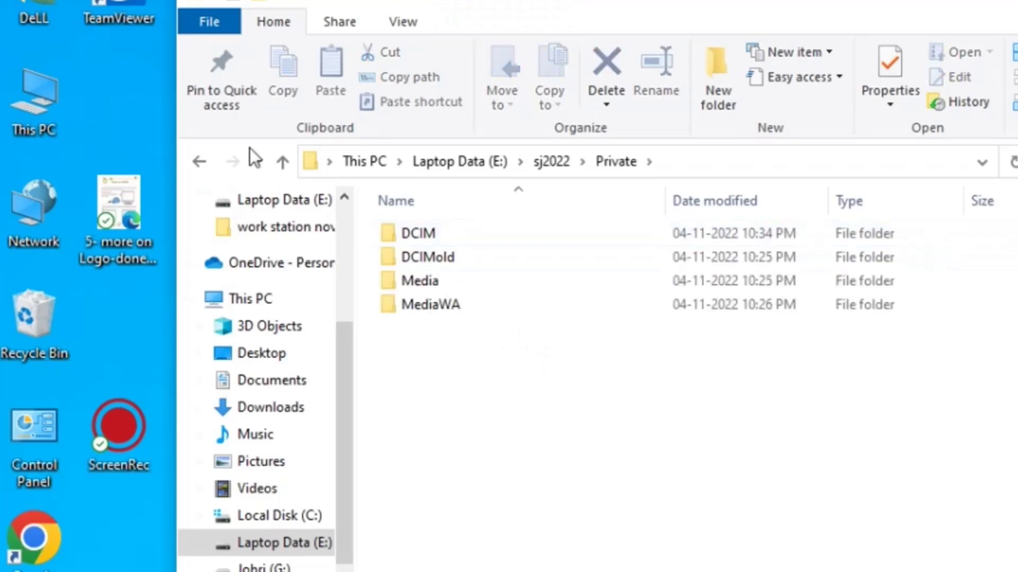
left_click(276, 162)
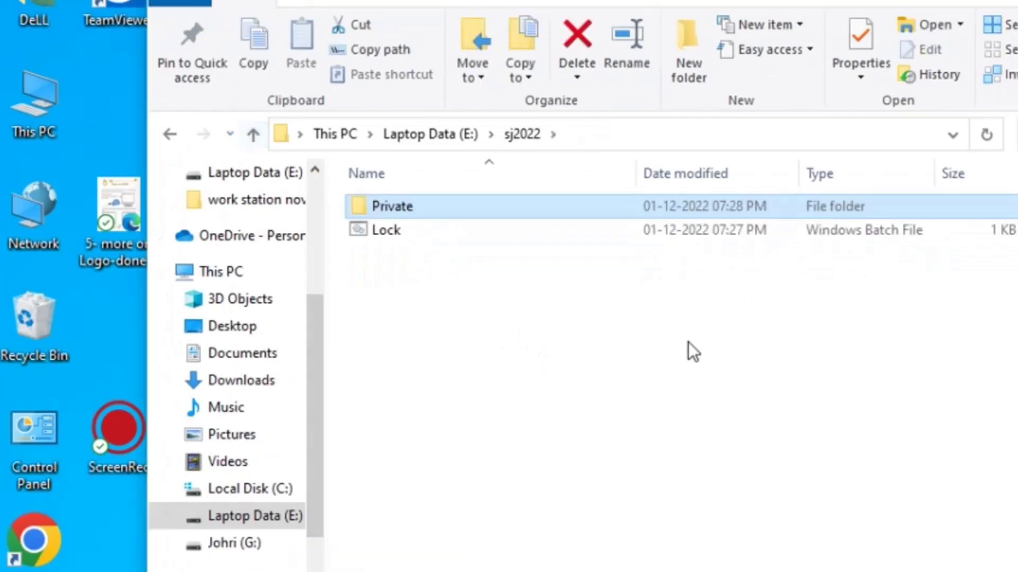
Step: Run Lock.bat again and answer y to re-lock the Private folder
left_click(644, 329)
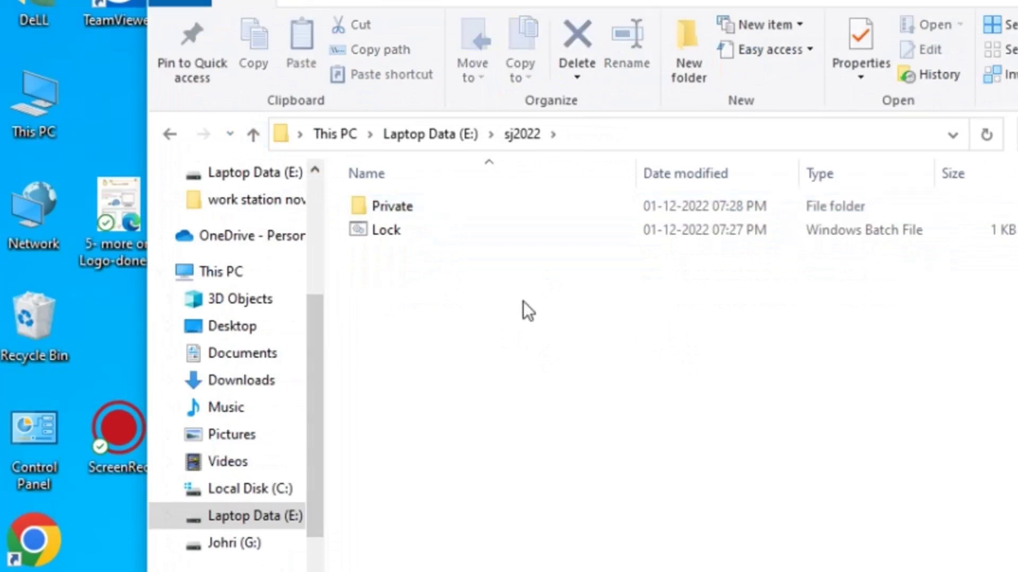
left_click(421, 232)
double_click(421, 232)
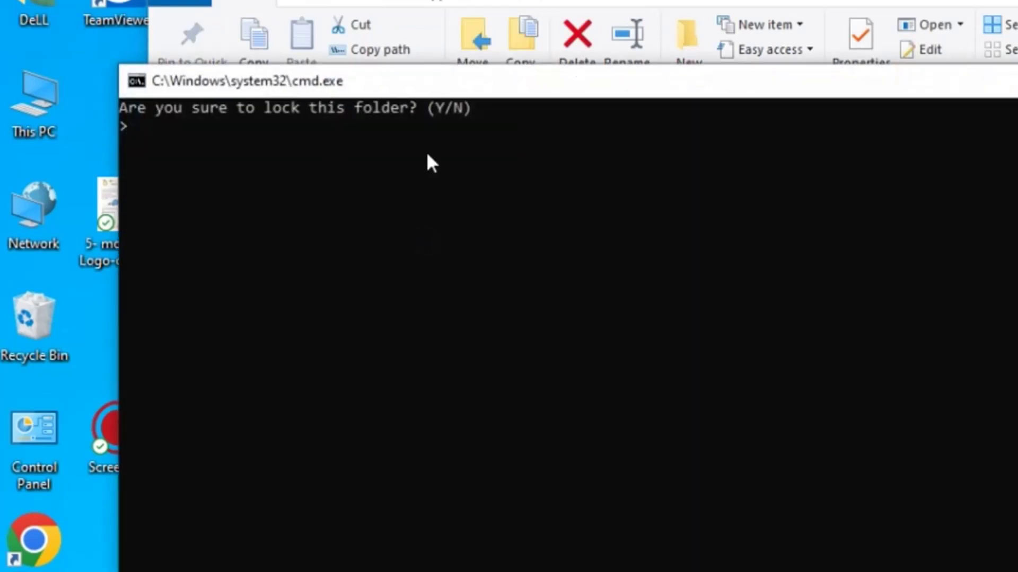
type("y")
key("Return")
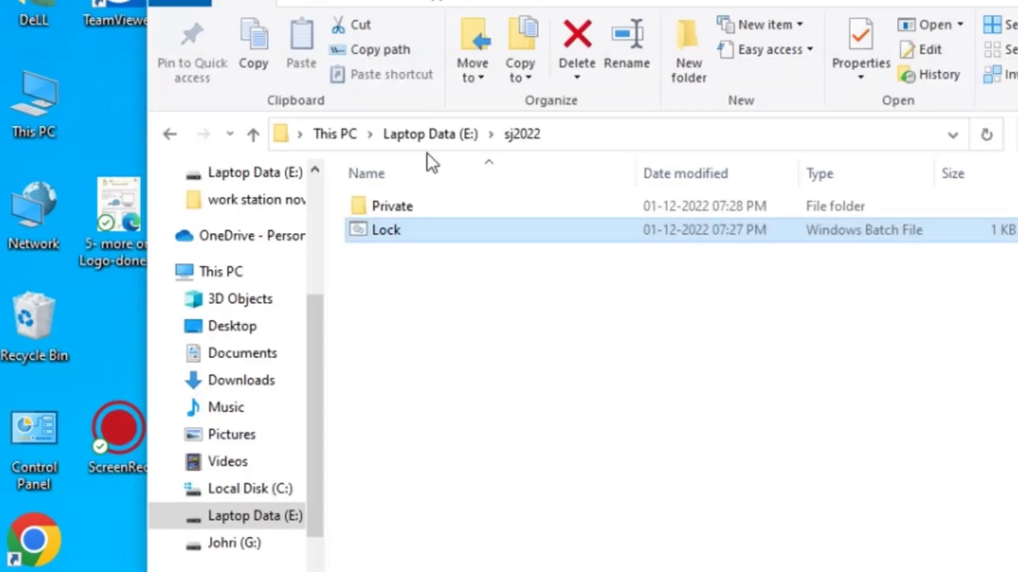